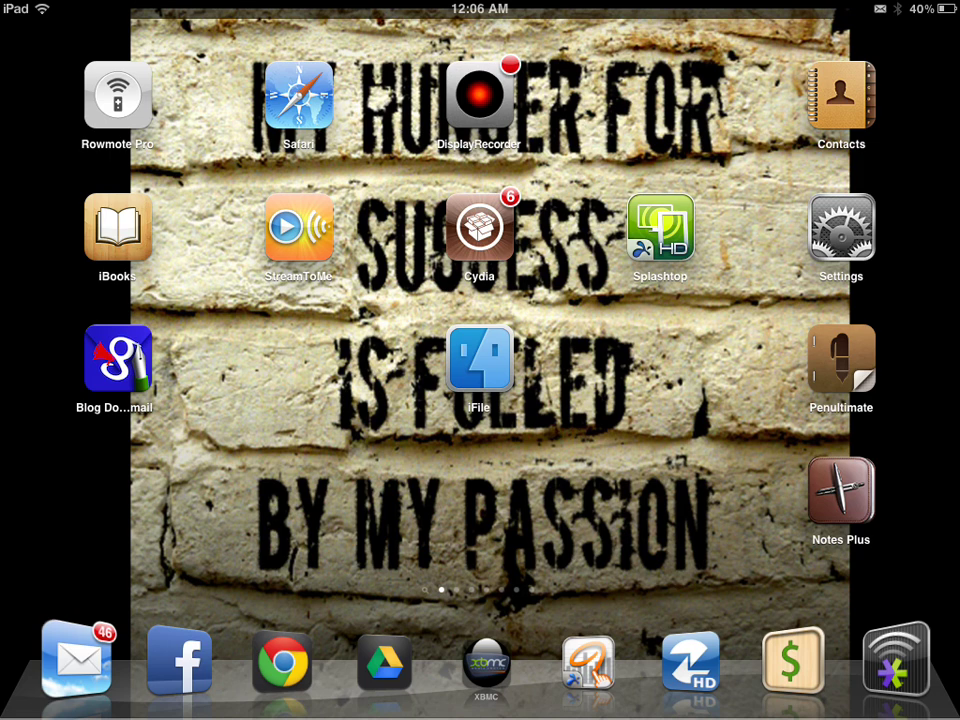
Step: Close the background XBMC app from the iPad multitasking bar and return to the home screen
key("super")
key("super")
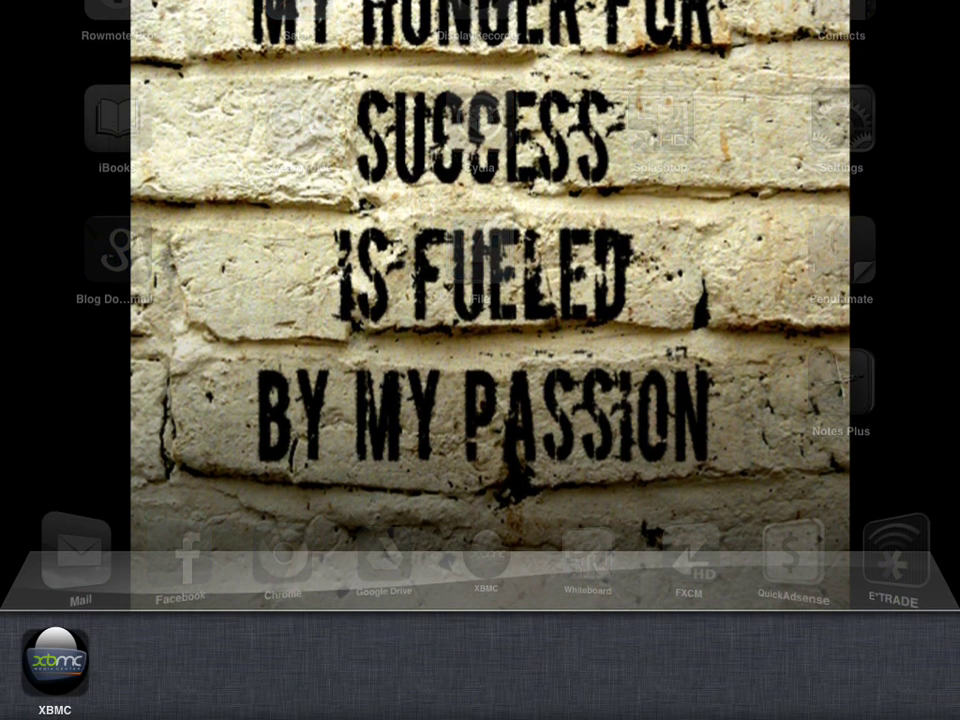
left_click(36, 675)
left_click(20, 628)
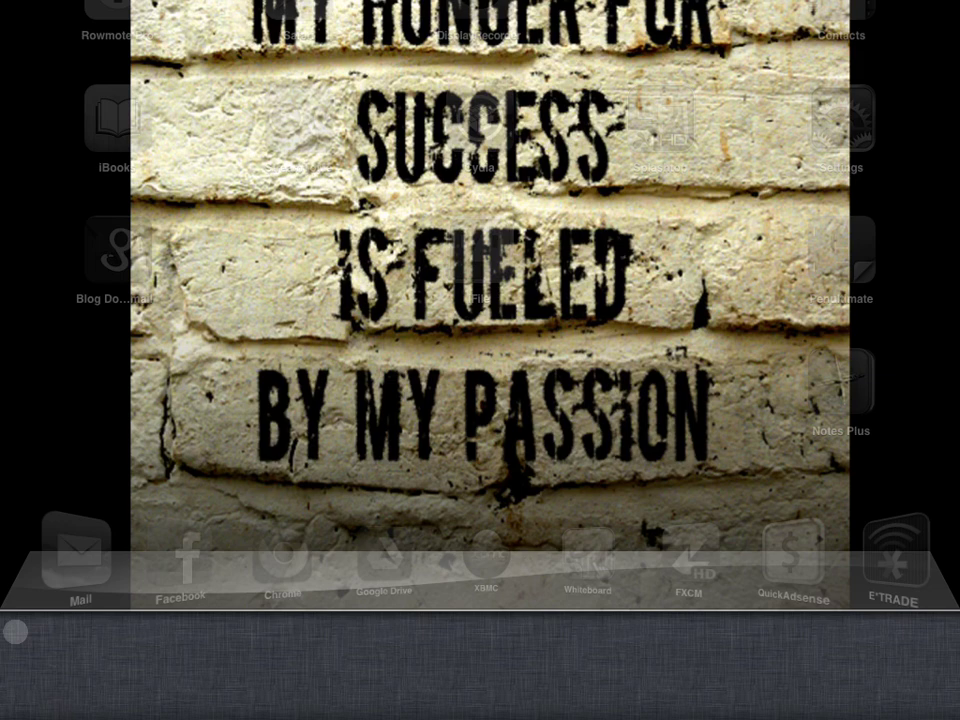
left_click(62, 506)
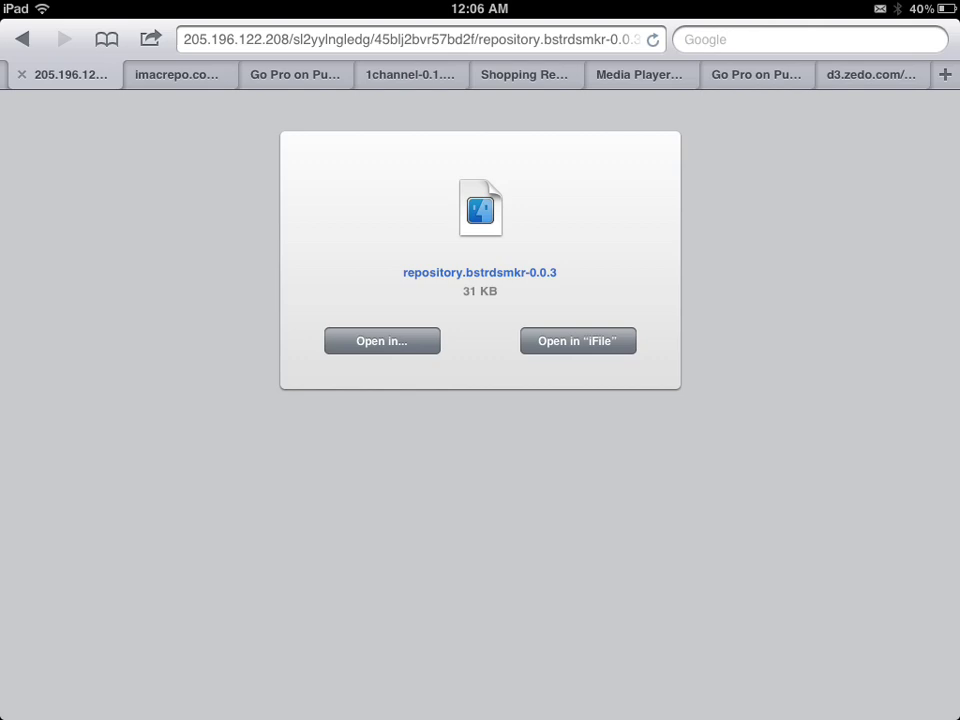
Step: Open the downloaded repository.bstrdsmkr-0.0.3 file from Safari in iFile
left_click(612, 340)
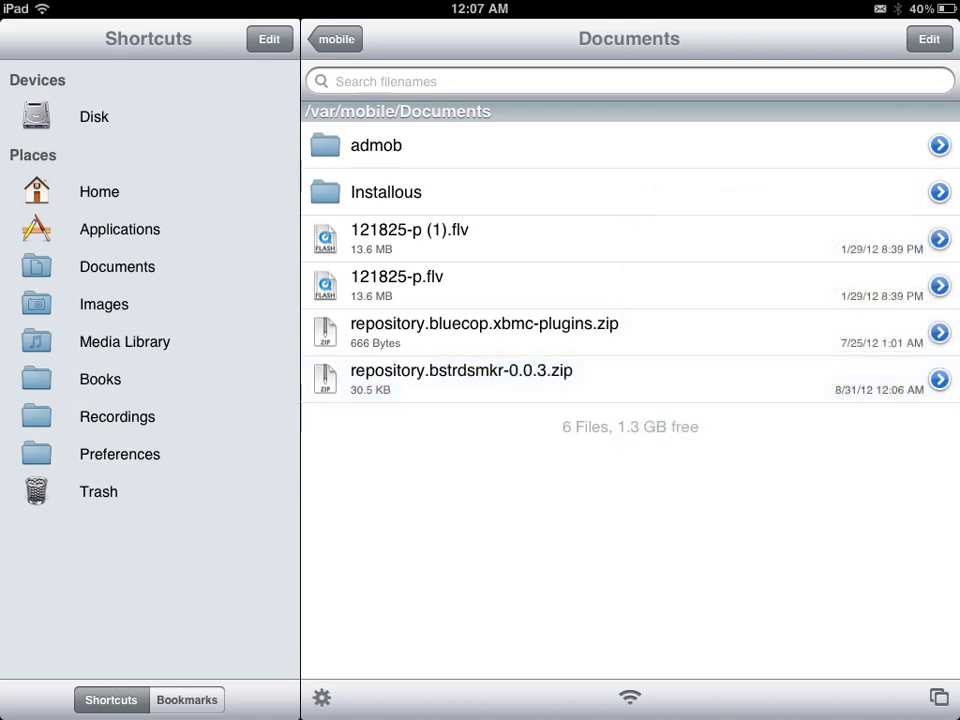
Step: Select and cut repository.bstrdsmkr-0.0.3.zip in Documents, dismissing the license notice with Later
left_click(630, 355)
left_click(580, 323)
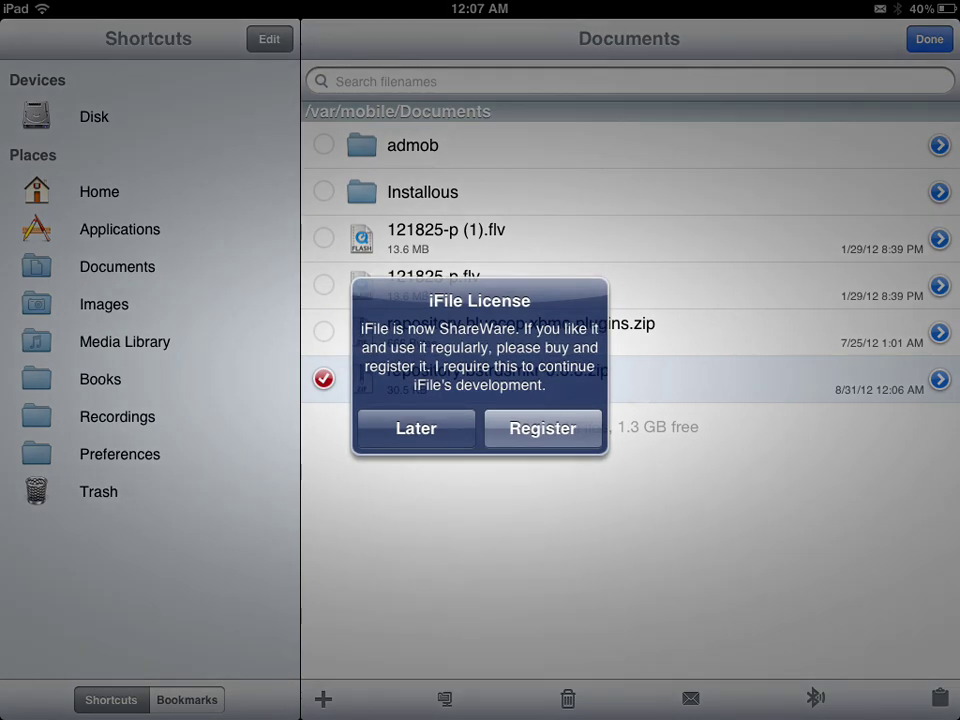
left_click(416, 428)
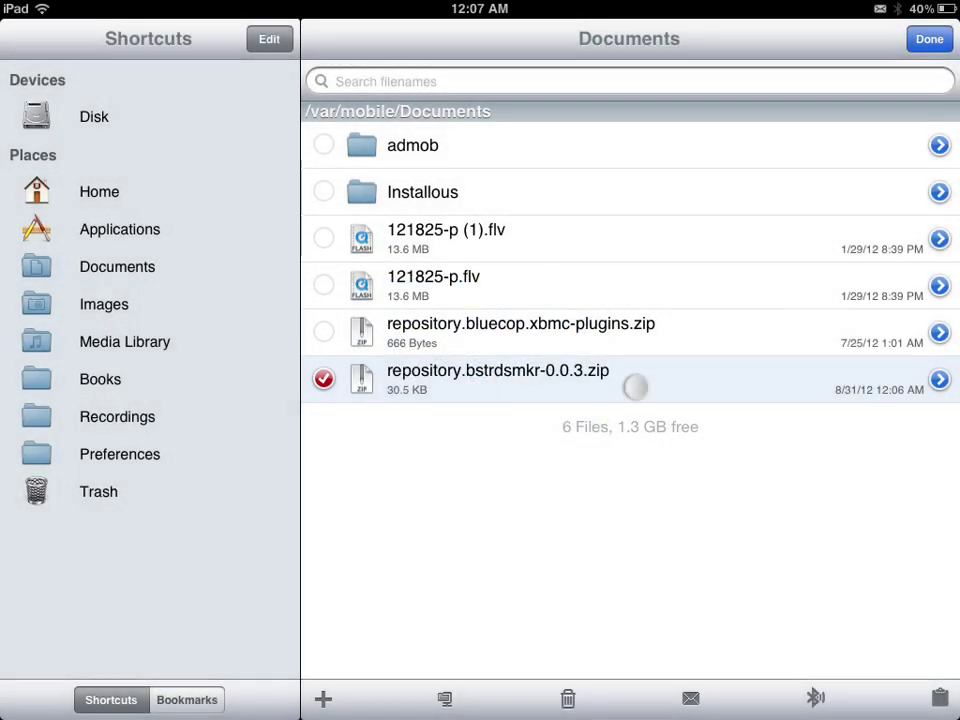
left_click(628, 378)
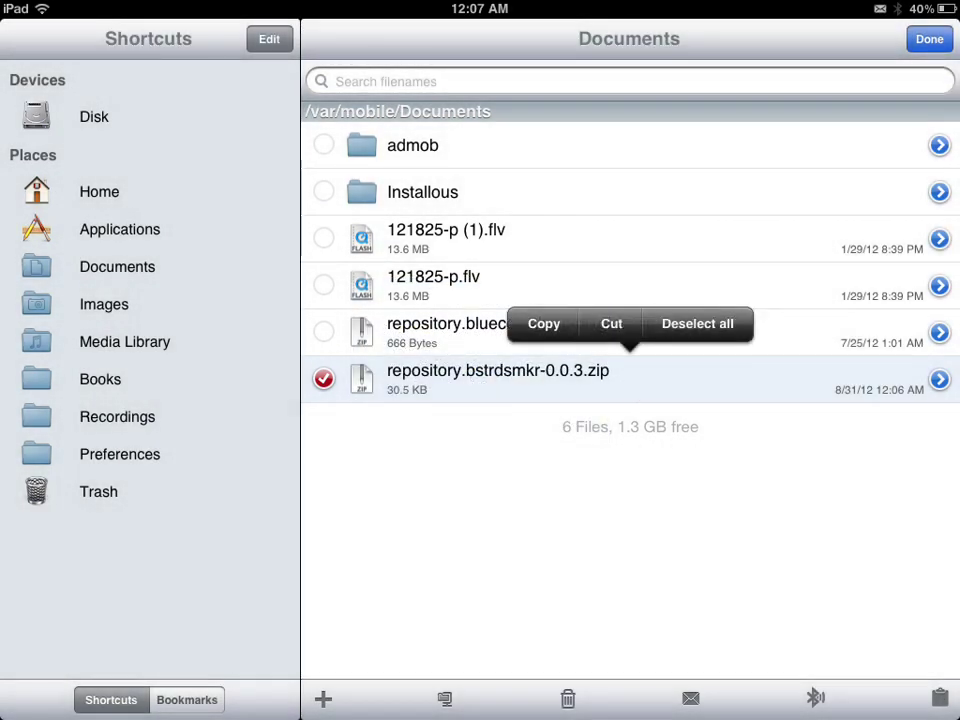
left_click(611, 322)
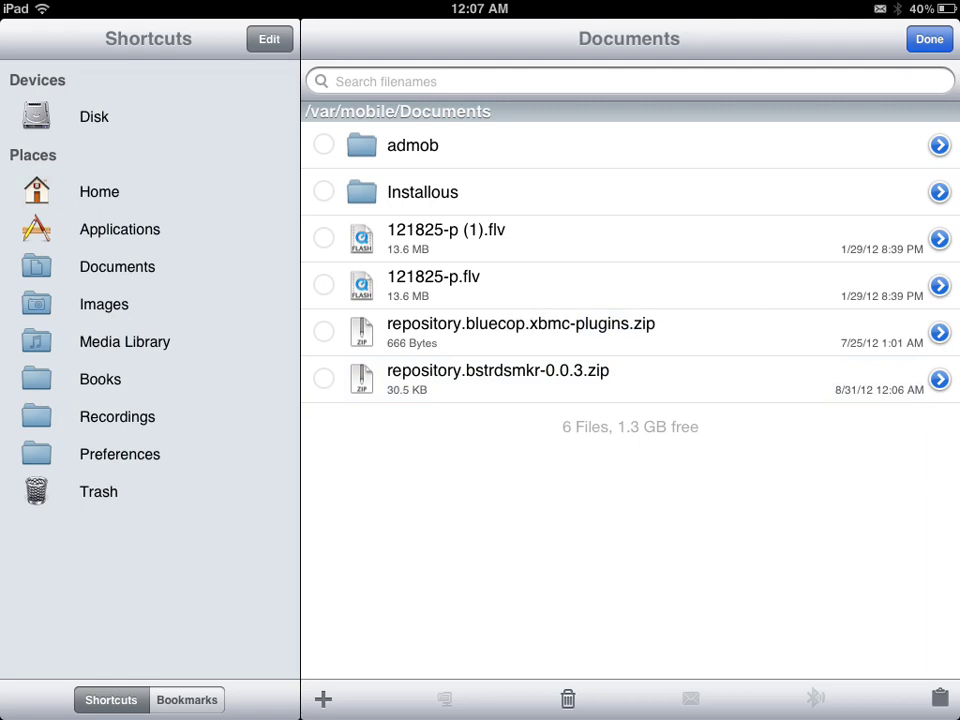
left_click(929, 39)
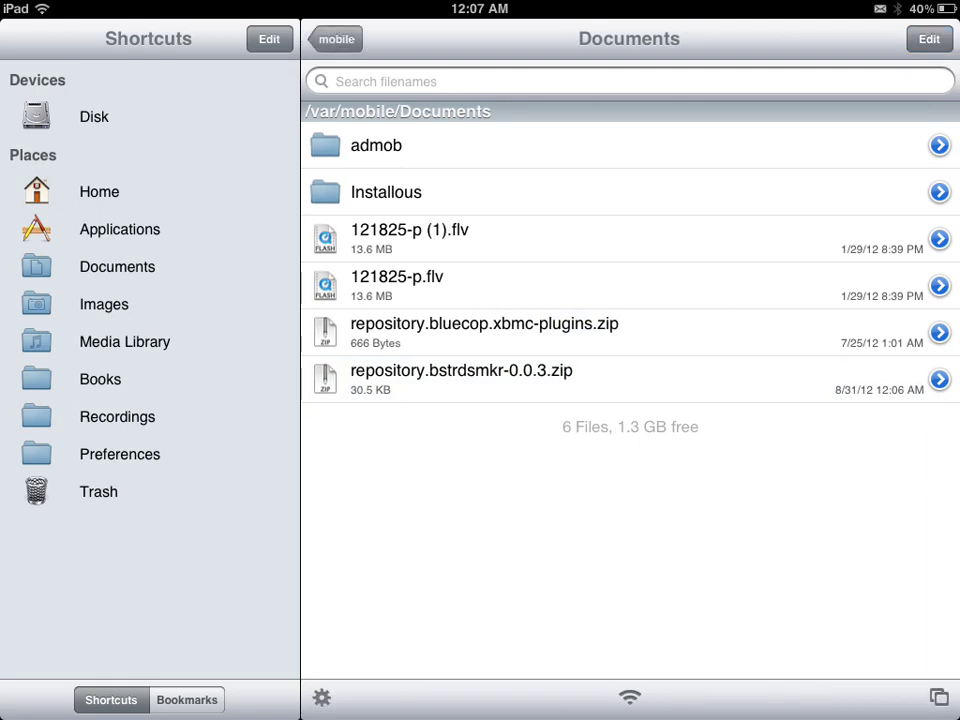
Step: Go up to /var/mobile/Media and cancel creating a new item there
left_click(99, 191)
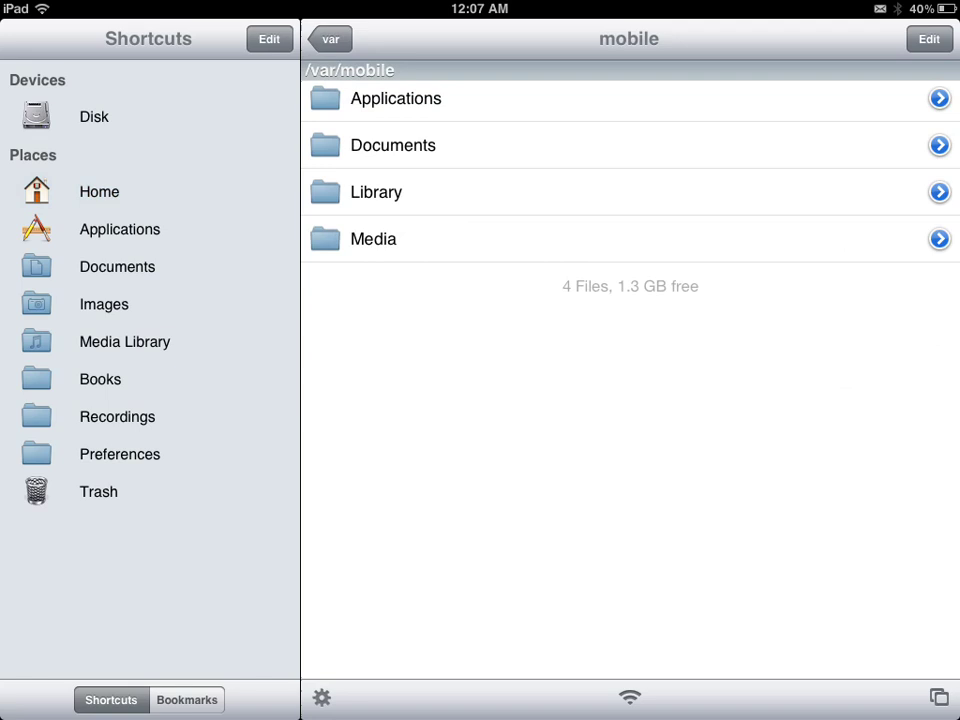
left_click(373, 239)
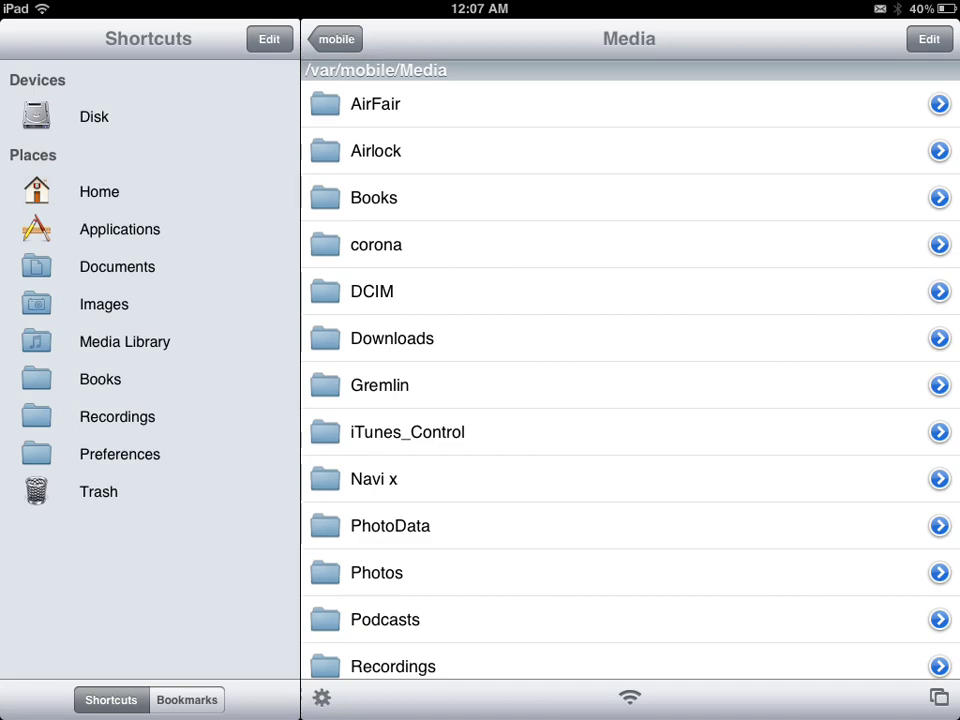
left_click(929, 39)
left_click(322, 698)
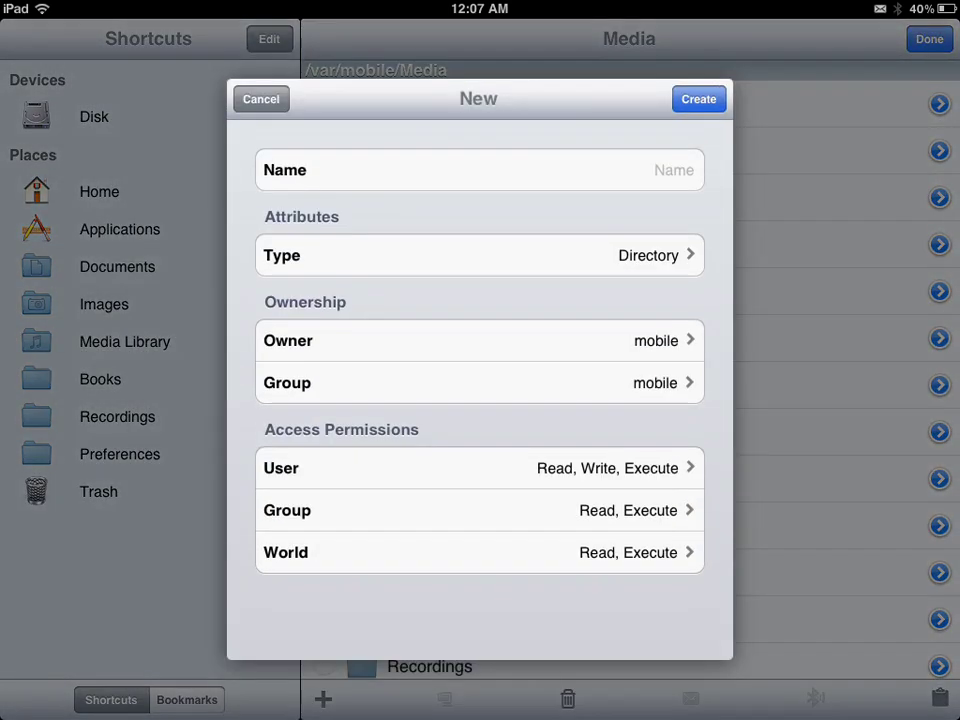
left_click(261, 99)
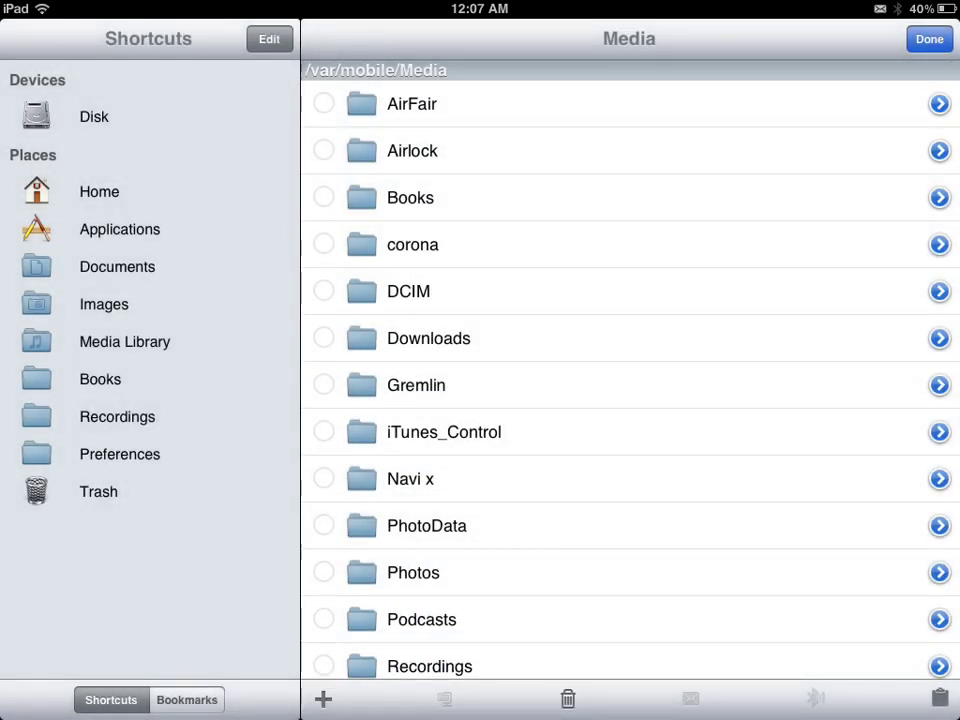
left_click(929, 39)
Step: Open the Navi x folder, paste the zip, and cancel deleting the existing repository zip
left_click(410, 479)
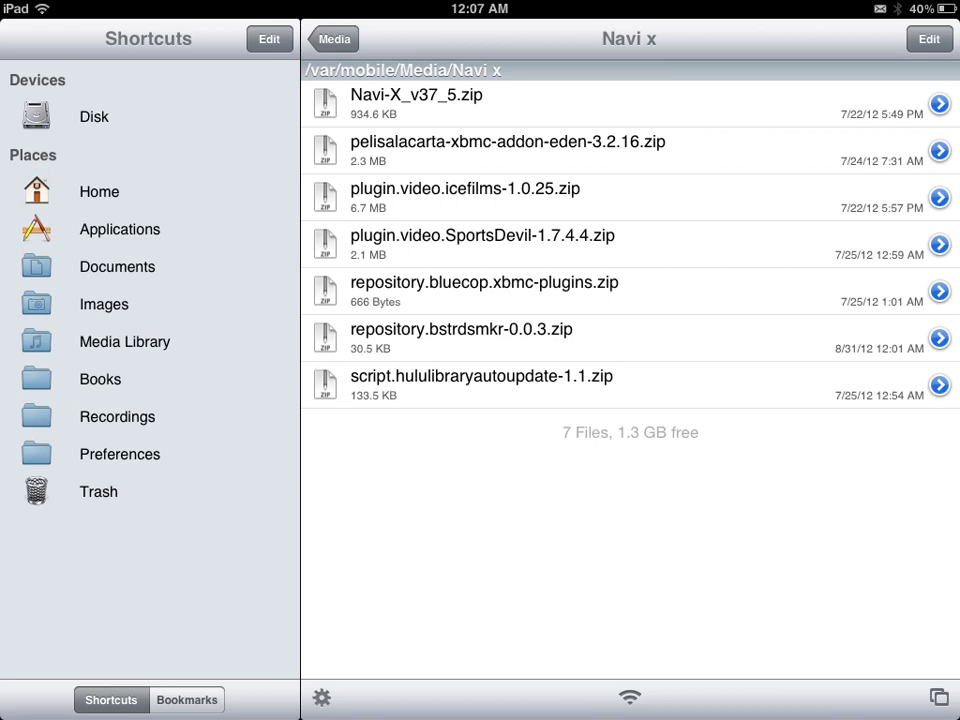
left_click(629, 410)
left_click_drag(450, 338, 700, 338)
left_click(600, 338)
Step: Leave iFile for XBMC and open Settings from the home menu carousel
key("super")
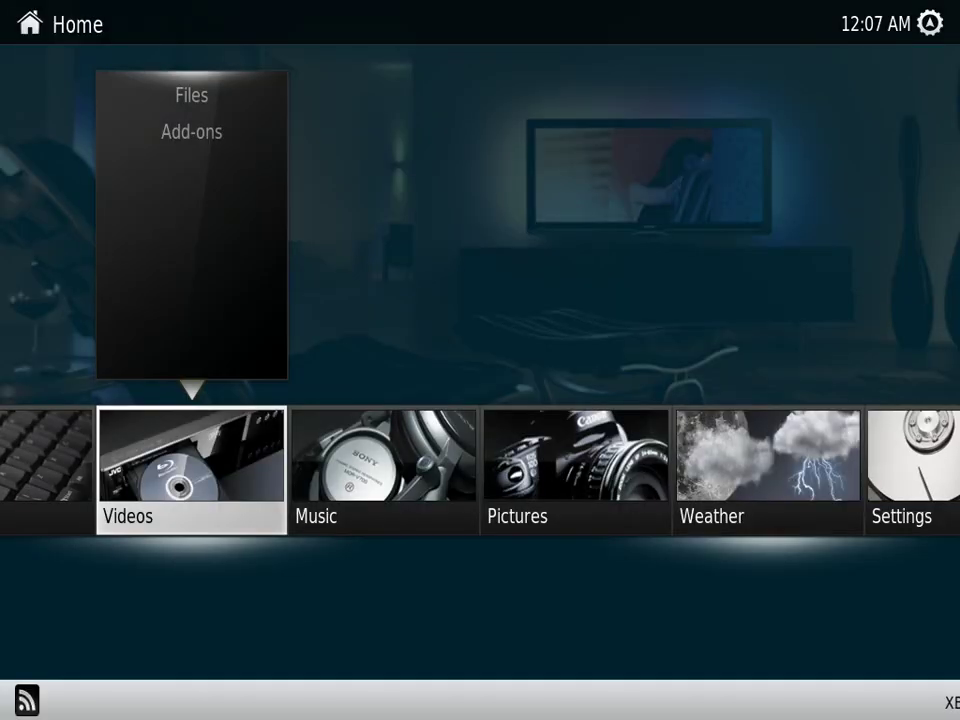
key("Right")
key("Right")
key("Right")
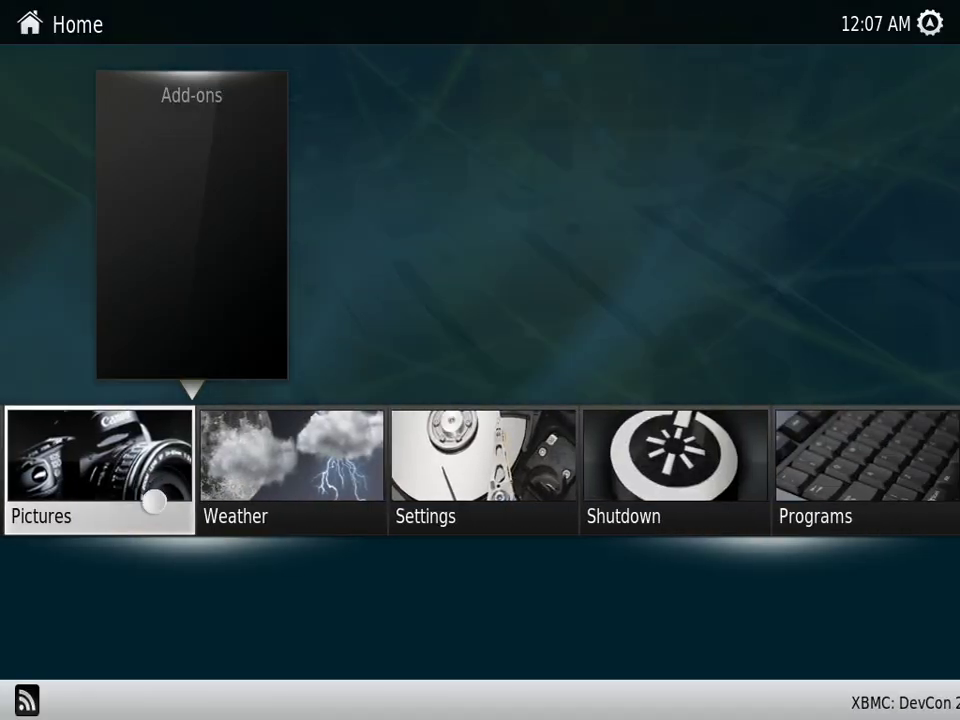
key("Right")
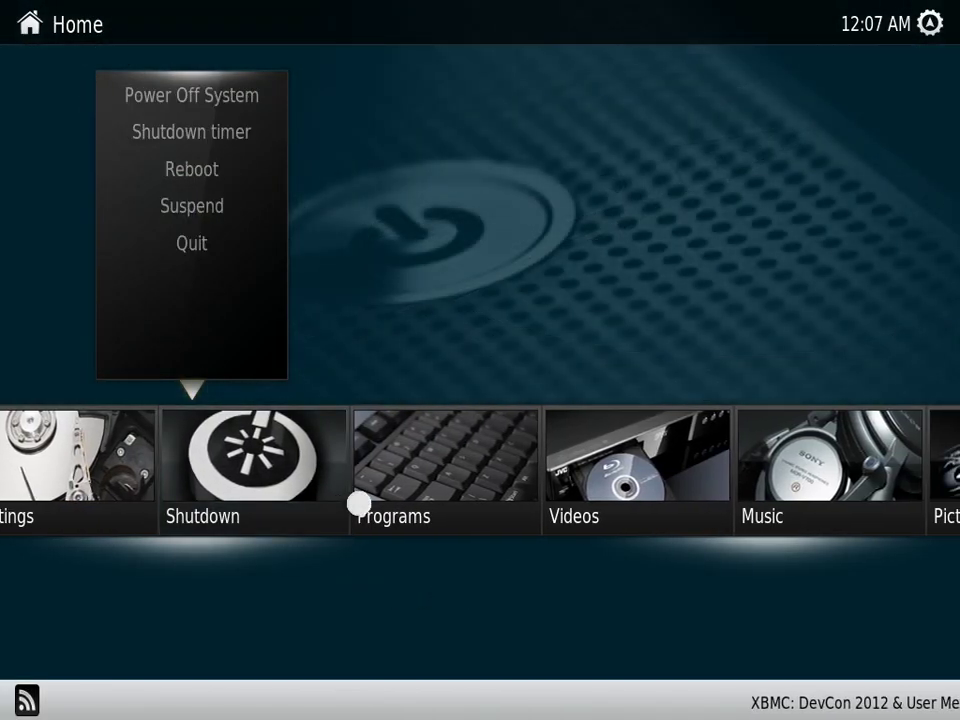
key("Left")
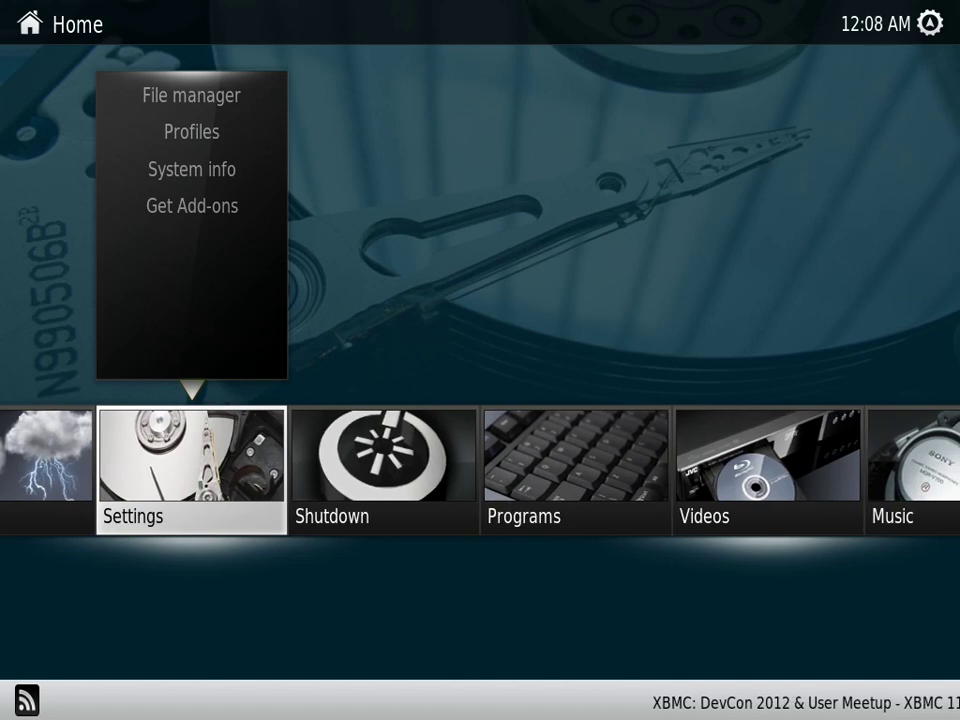
key("Return")
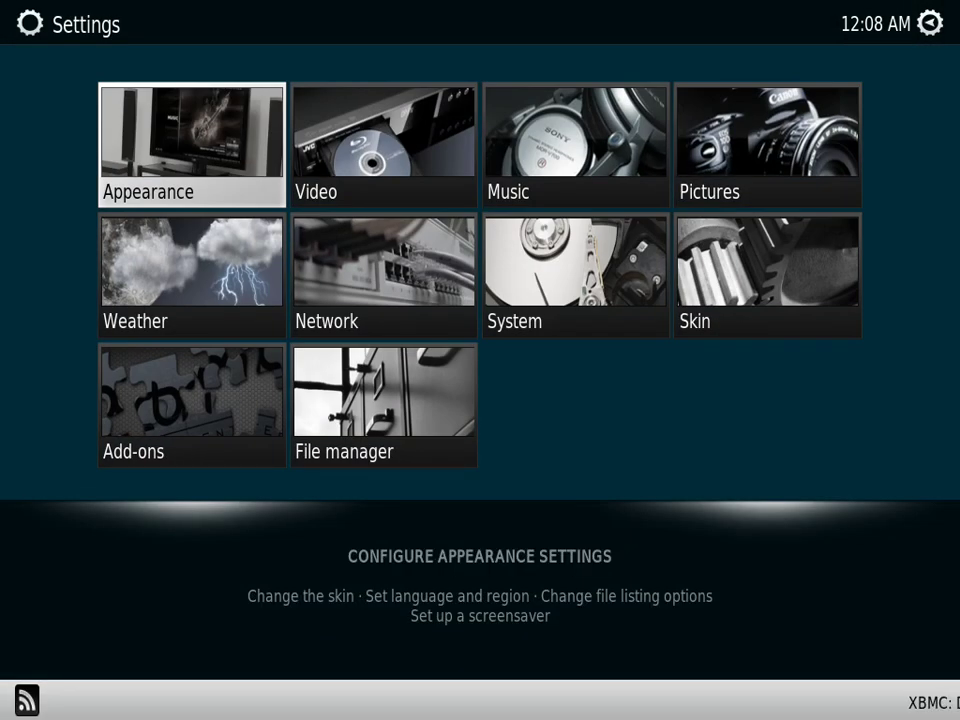
Step: Browse Add-ons > Install from zip file > Home folder > Media, then cancel without installing
key("Down")
key("Down")
key("Return")
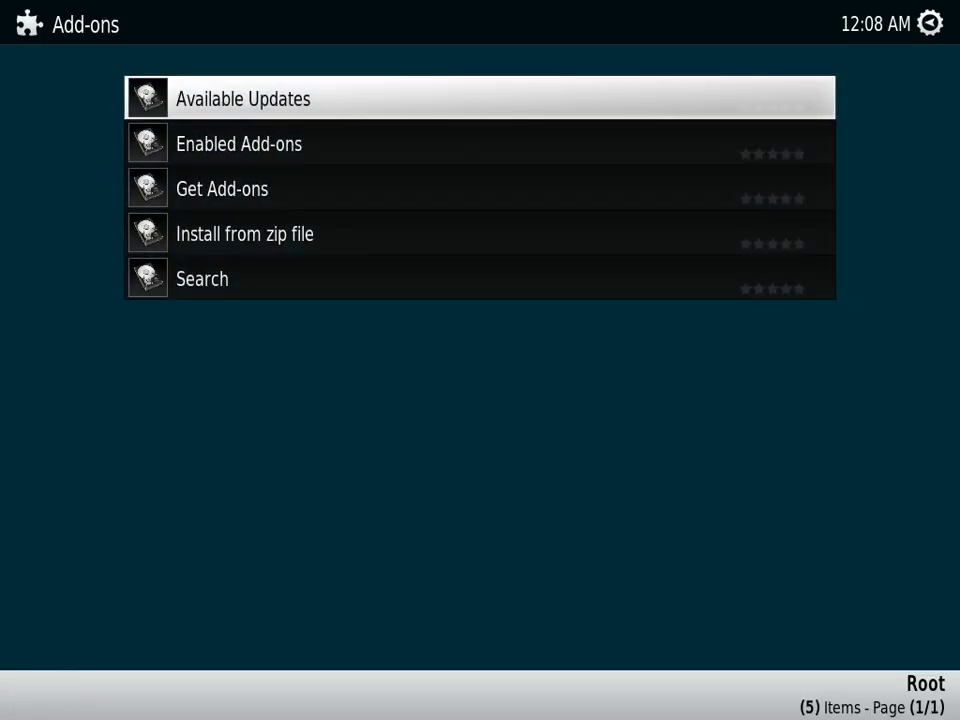
left_click(244, 233)
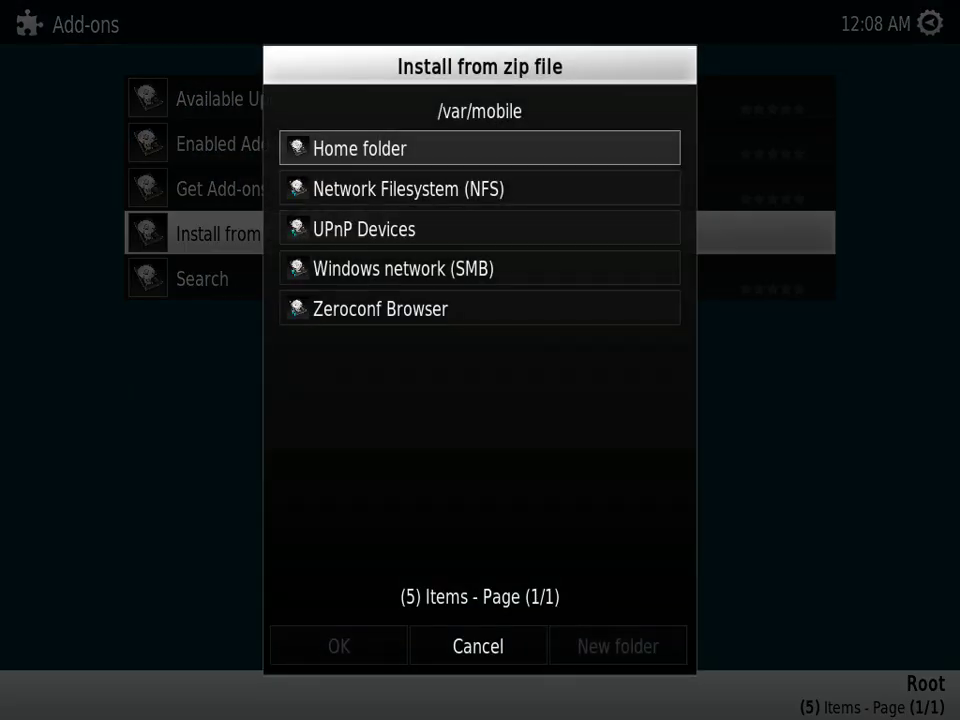
key("Return")
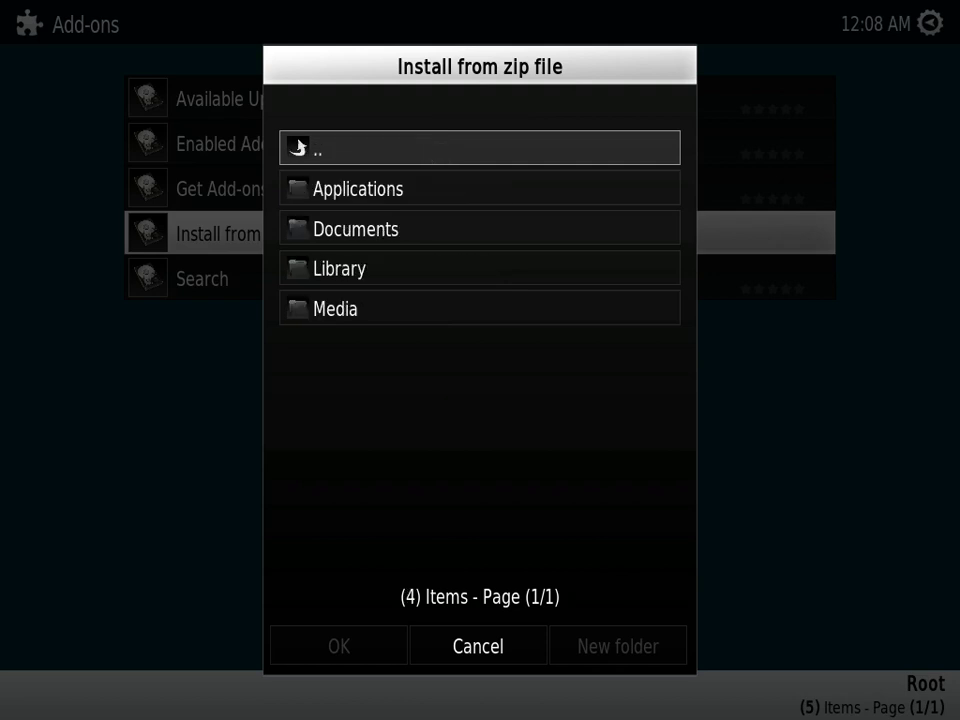
left_click(441, 309)
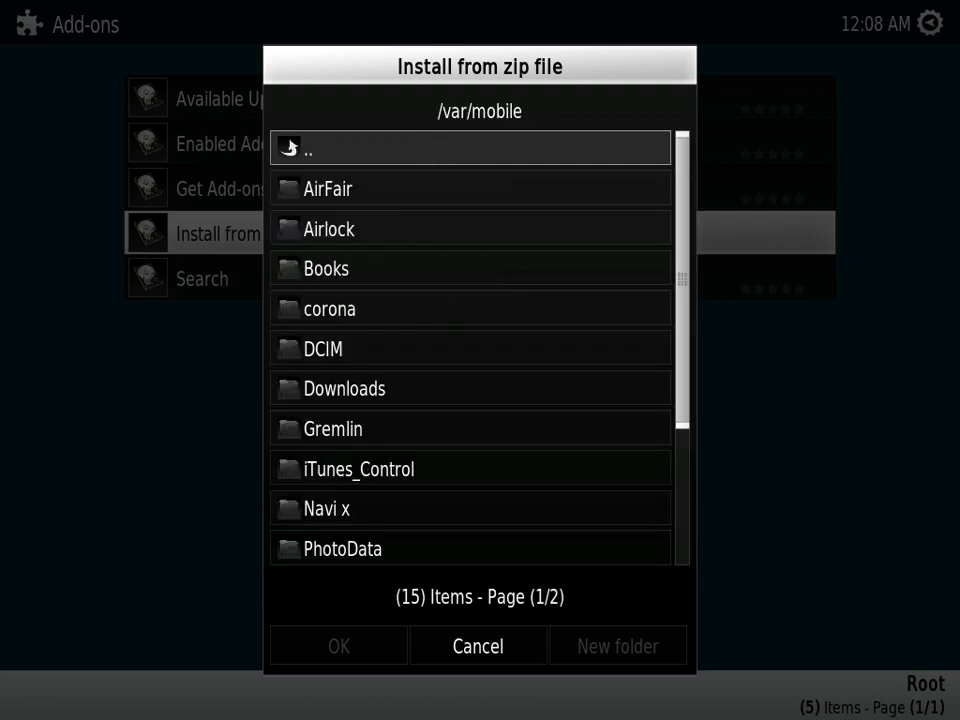
left_click(463, 512)
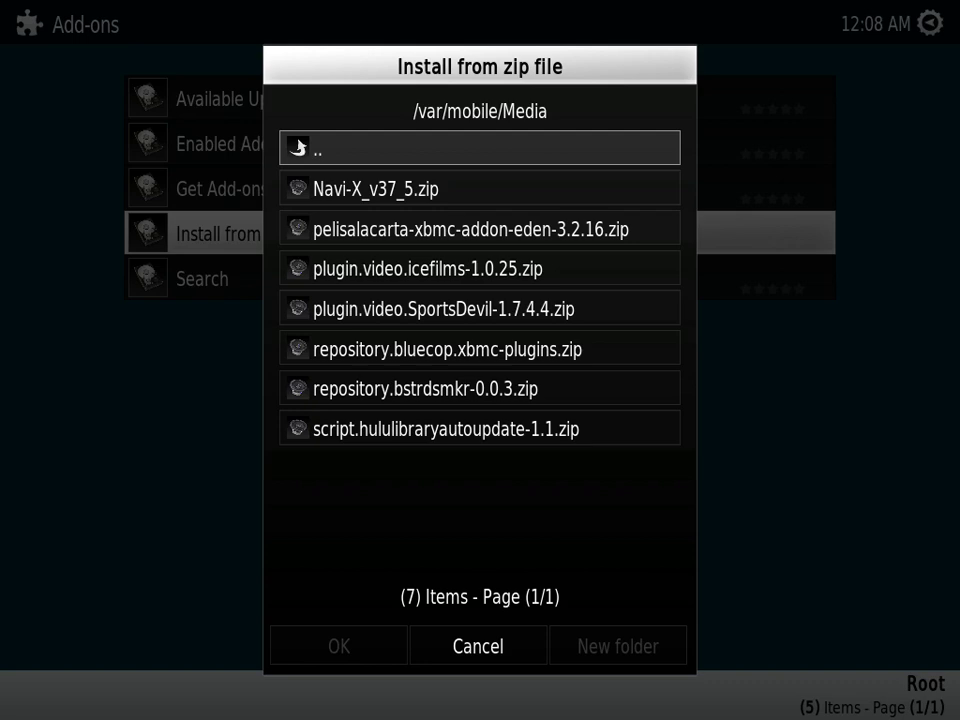
left_click(493, 657)
Step: Back out to the XBMC home menu and reach the All Add-ons video catalogue via Videos > Add-ons
right_click(506, 403)
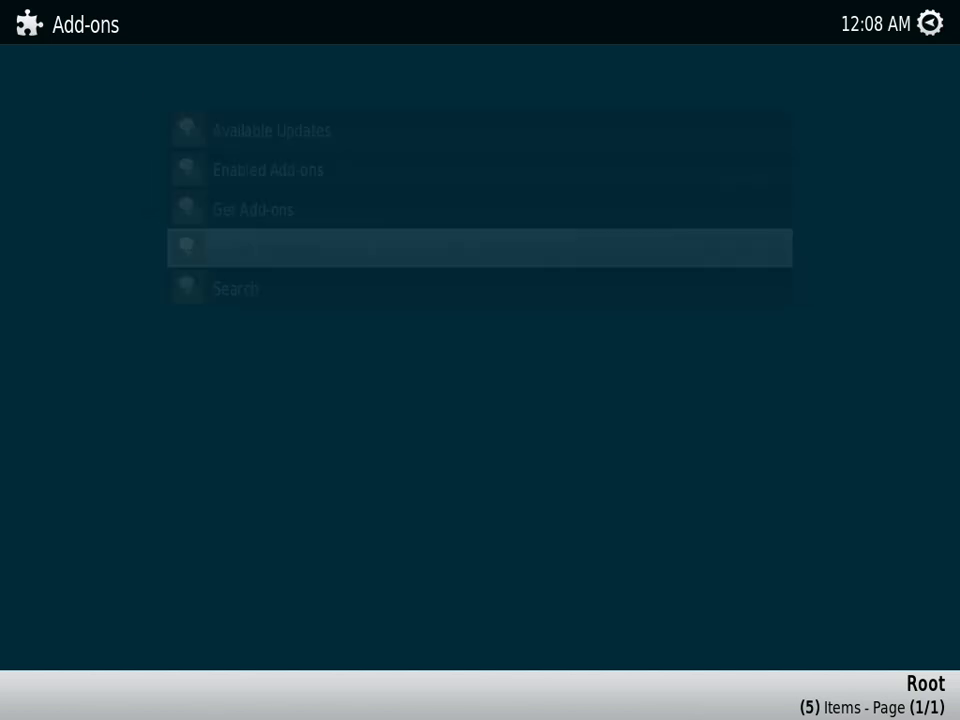
right_click(669, 373)
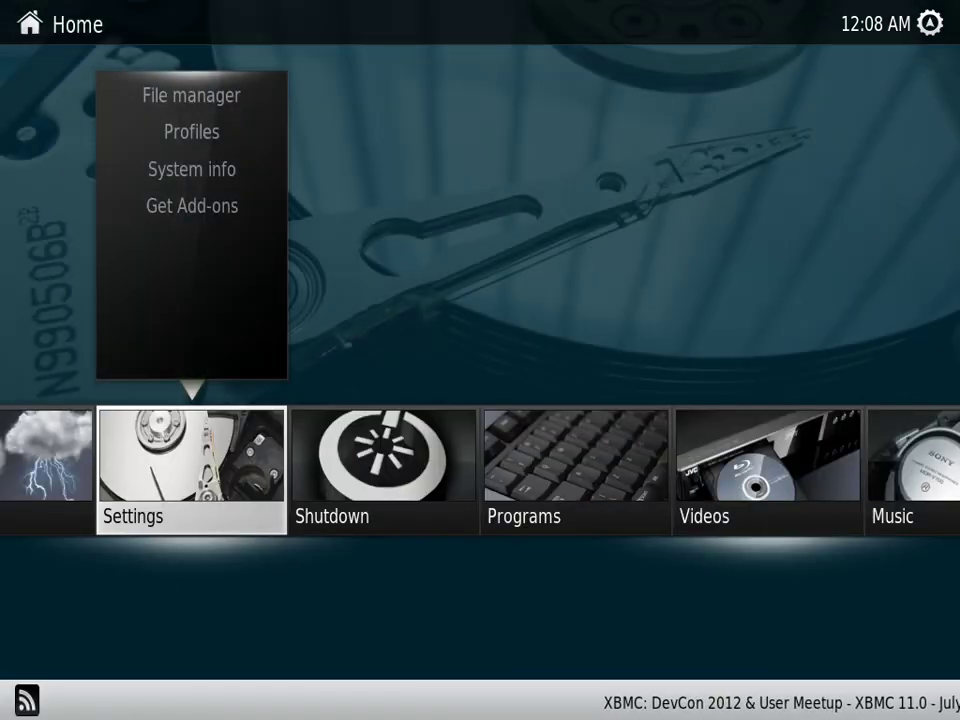
mouse_move(405, 510)
left_mouse_down()
mouse_move(430, 510)
mouse_move(251, 521)
left_mouse_up()
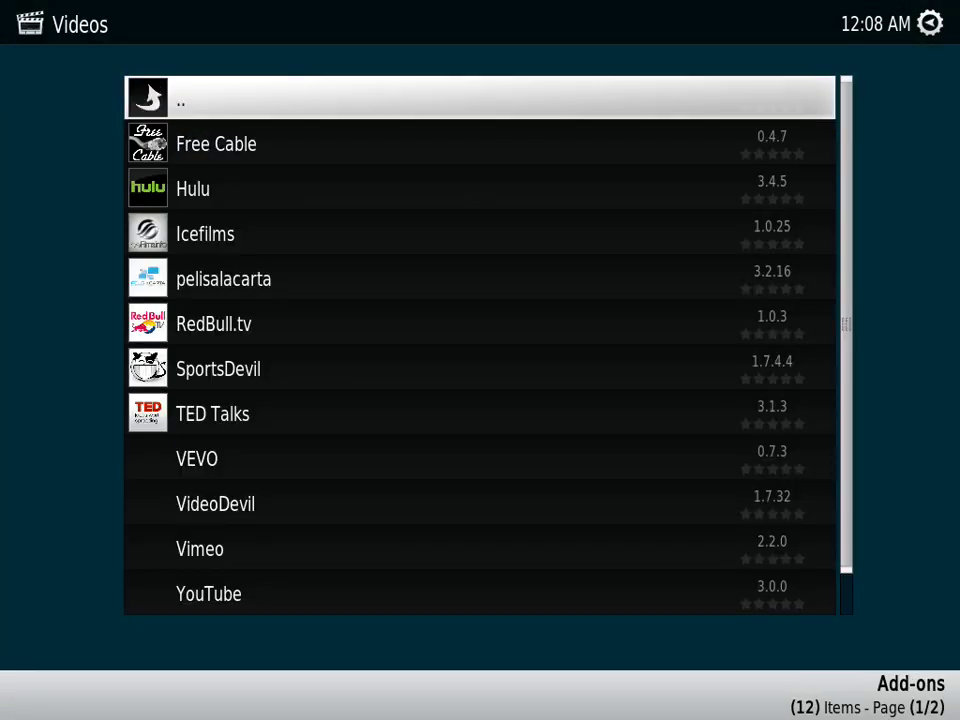
left_click_drag(439, 476, 492, 245)
scroll(492, 245, "up", 1)
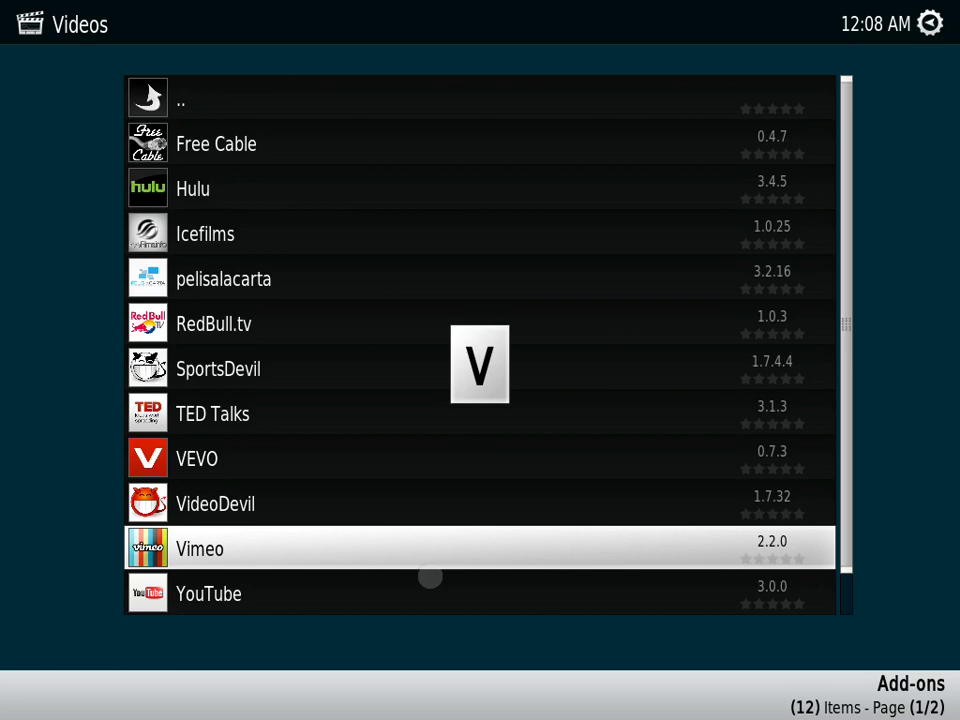
scroll(408, 380, "down", 1)
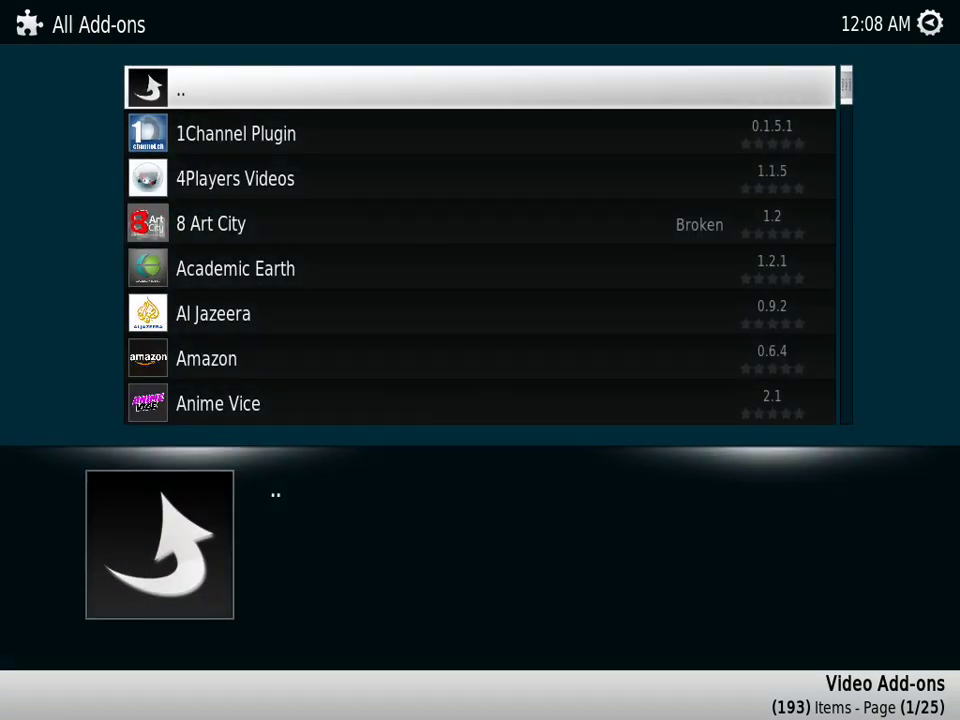
Step: Open the 1Channel Plugin's information page and install version 0.1.5.1
left_click(411, 149)
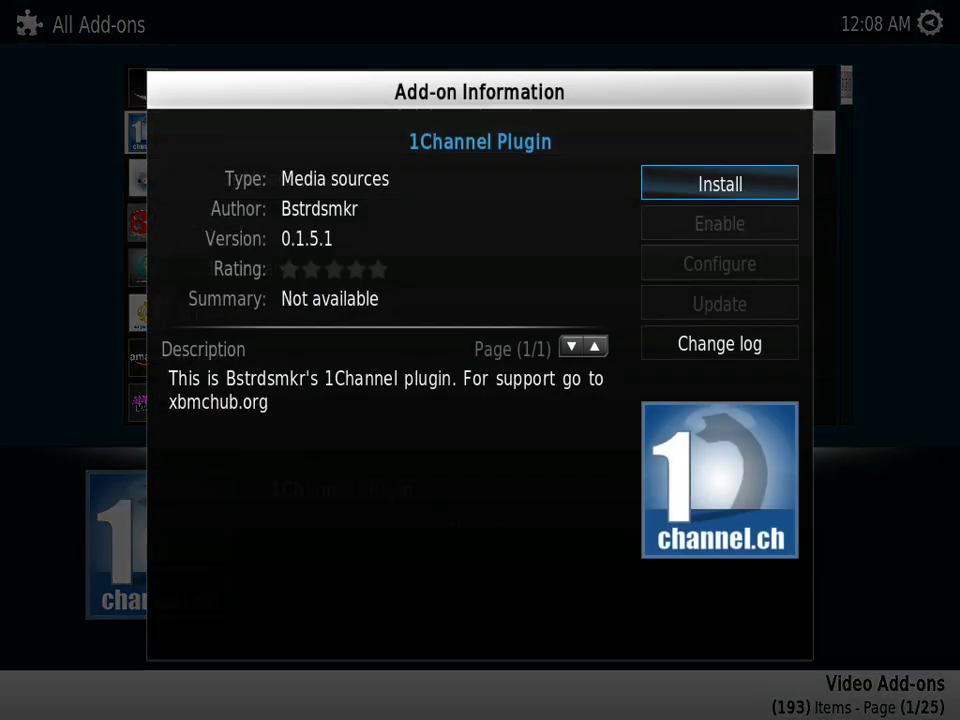
key("Return")
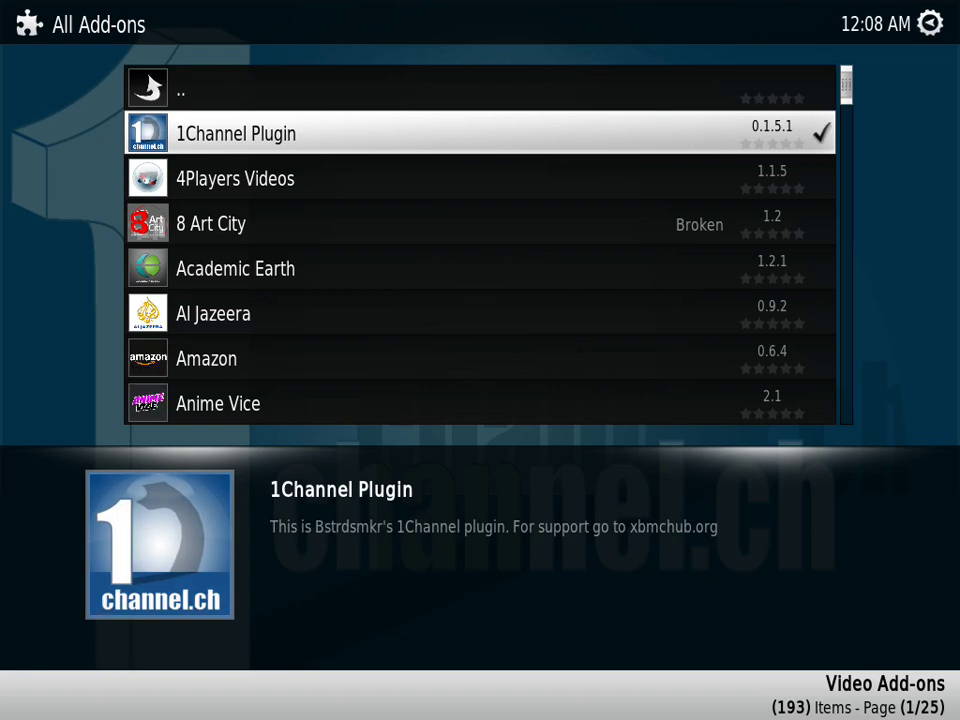
Step: Return to the installed video add-ons, launch 1Channel, and choose Remind me later on its notice
key("Escape")
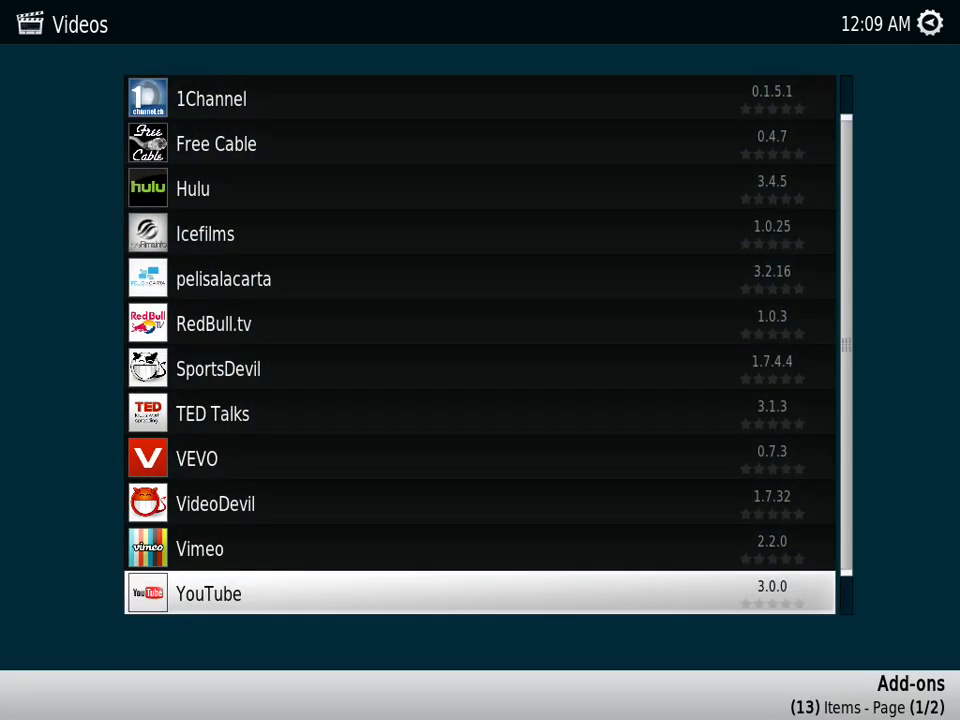
key("Down")
key("Return")
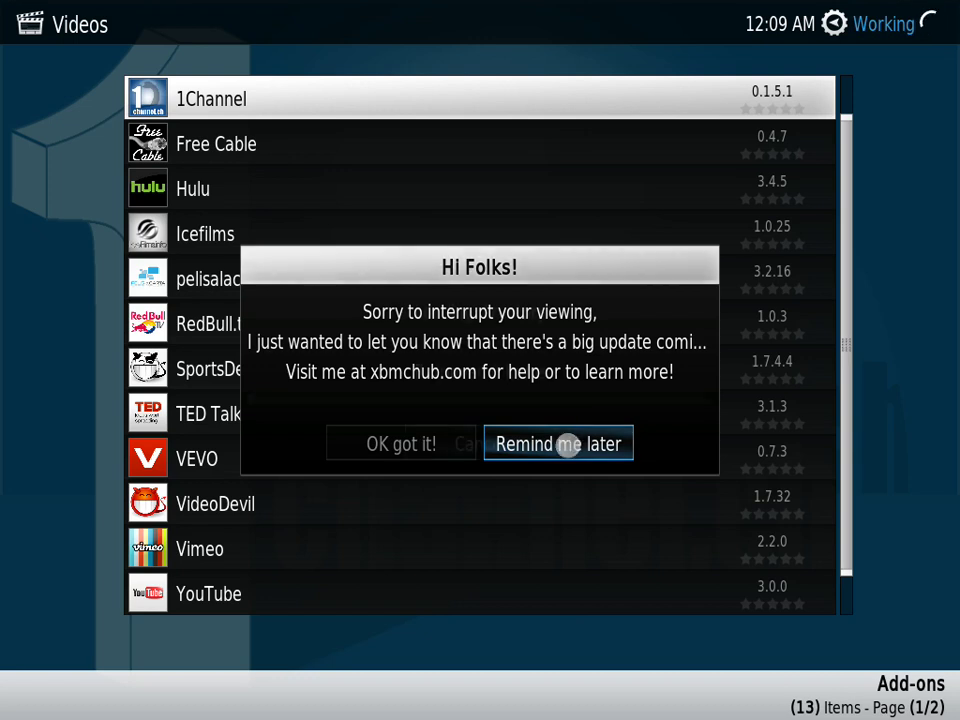
left_click(567, 443)
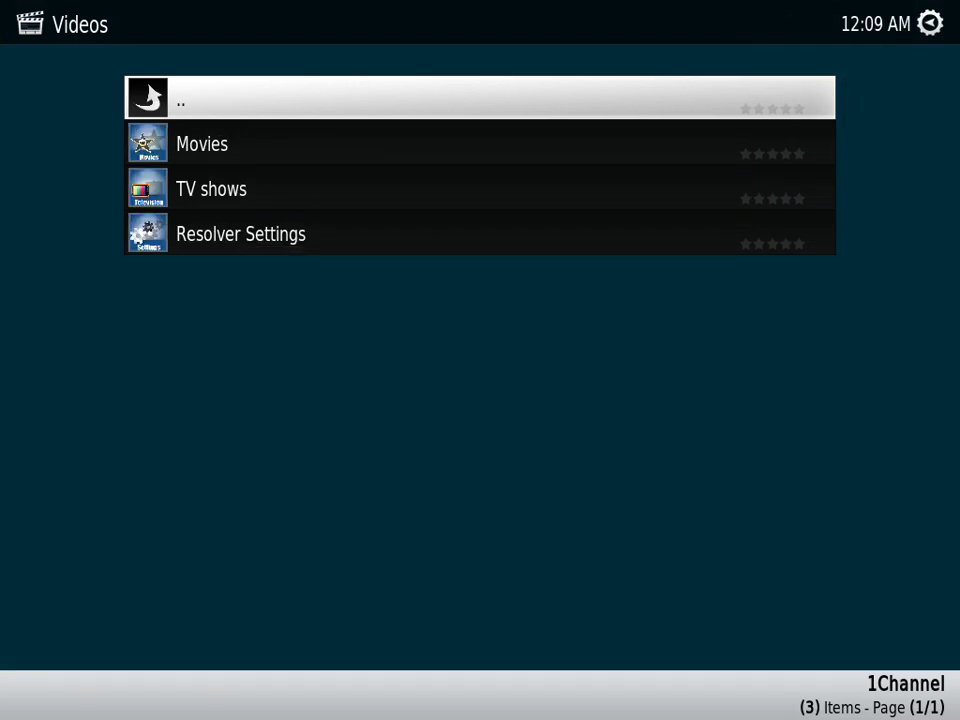